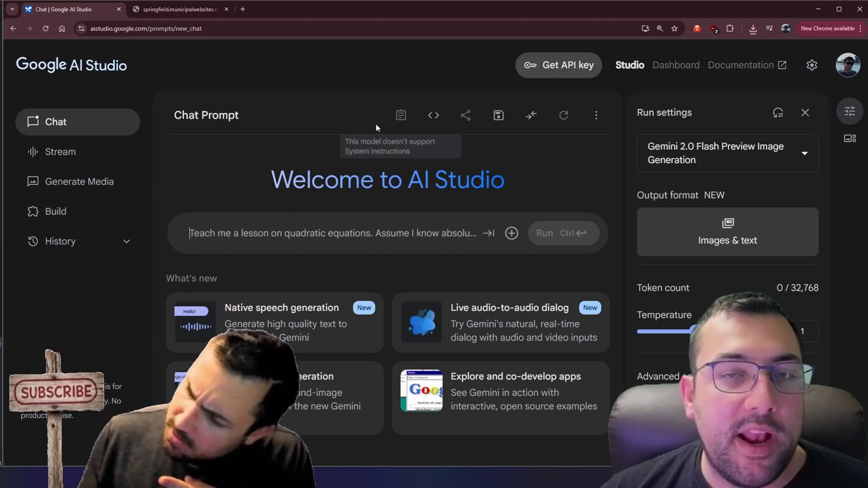
- Attach the 2:12:15 council meeting audio recording to the AI Studio prompt
left_click(201, 10)
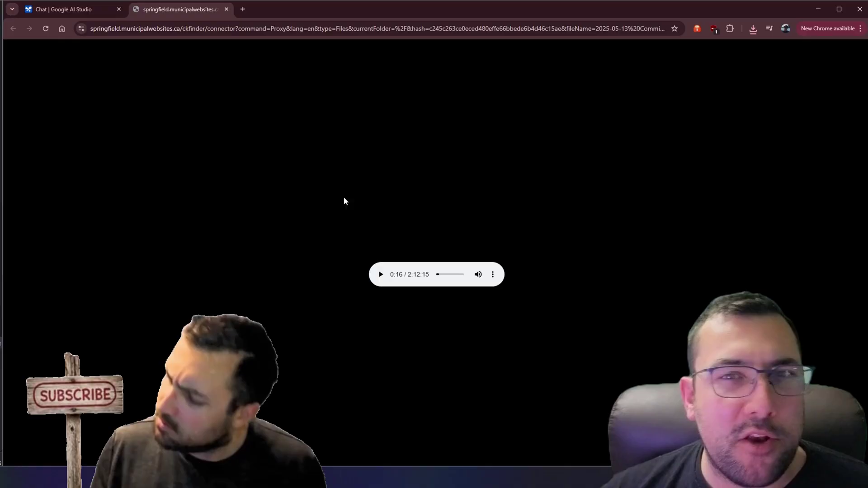
left_click(93, 10)
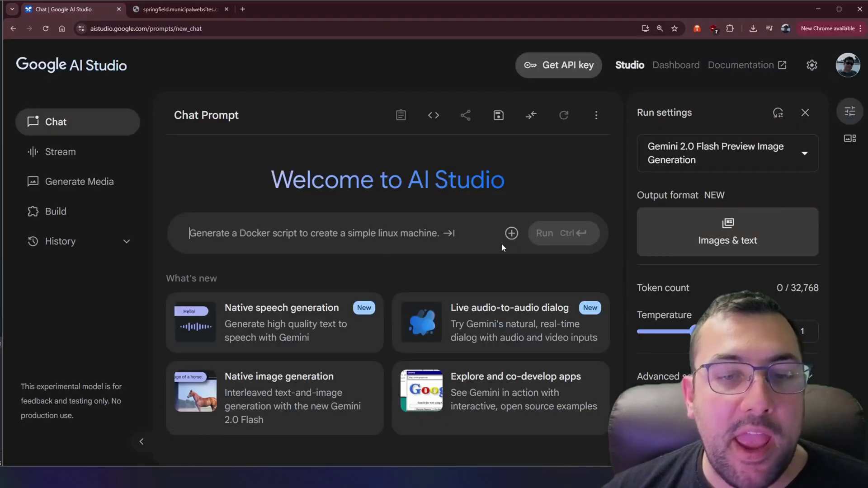
left_click(512, 233)
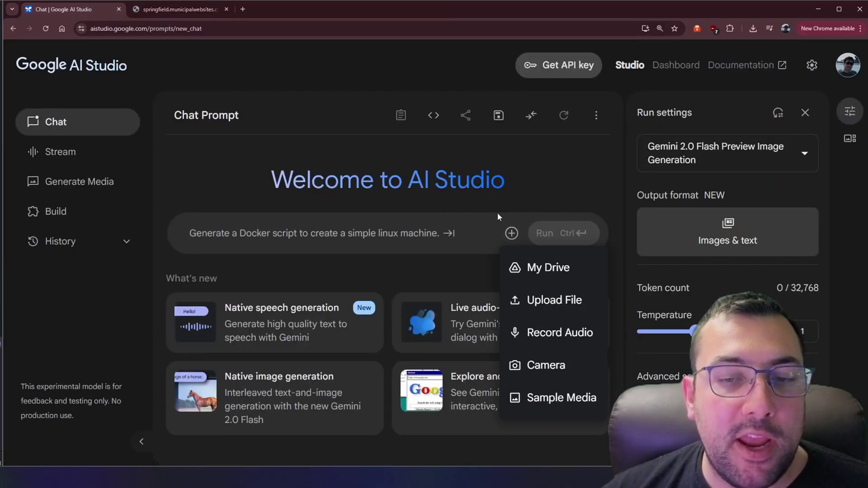
left_click(554, 301)
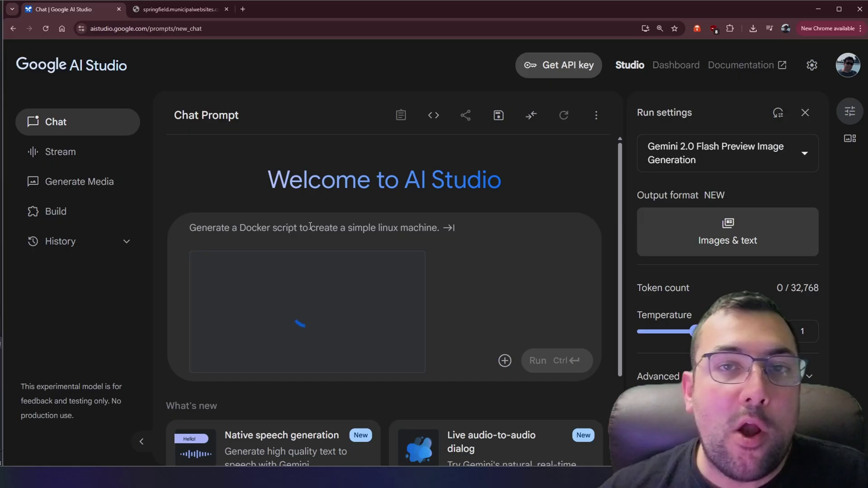
- Paste the key-ideas summary prompt and choose Gemini 2.5 Pro Preview 05-06
type("focus on the most important powerful ideas, personal stories, or insight. Skip filler, intros and visuals. Give me a summary.")
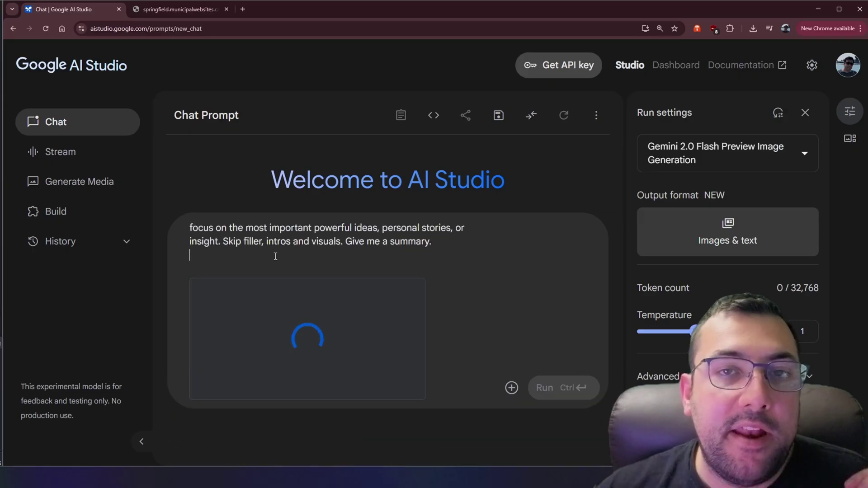
left_click_drag(209, 228, 315, 228)
left_click_drag(378, 227, 267, 242)
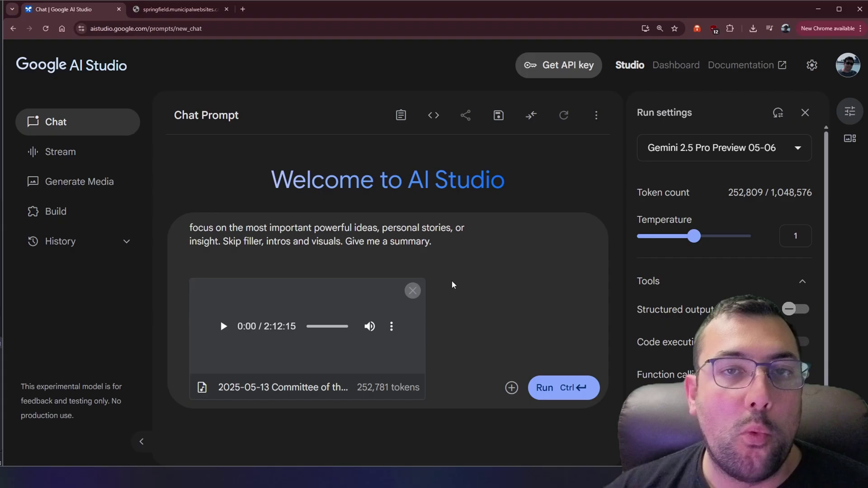
left_click(715, 147)
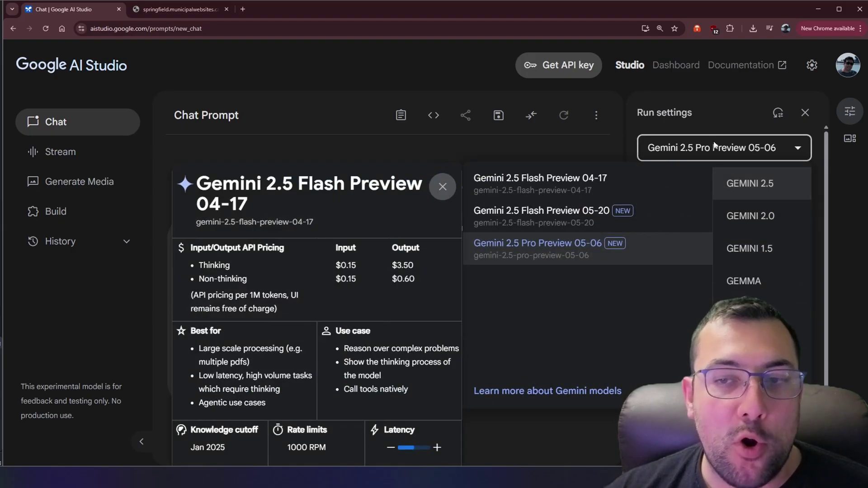
left_click(534, 140)
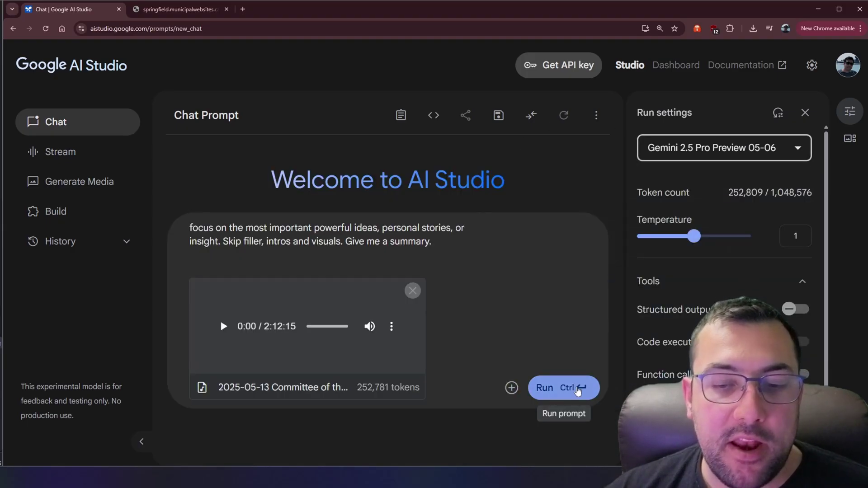
- Run the prompt to get the six-topic council meeting summary, then select the full response
left_click(554, 387)
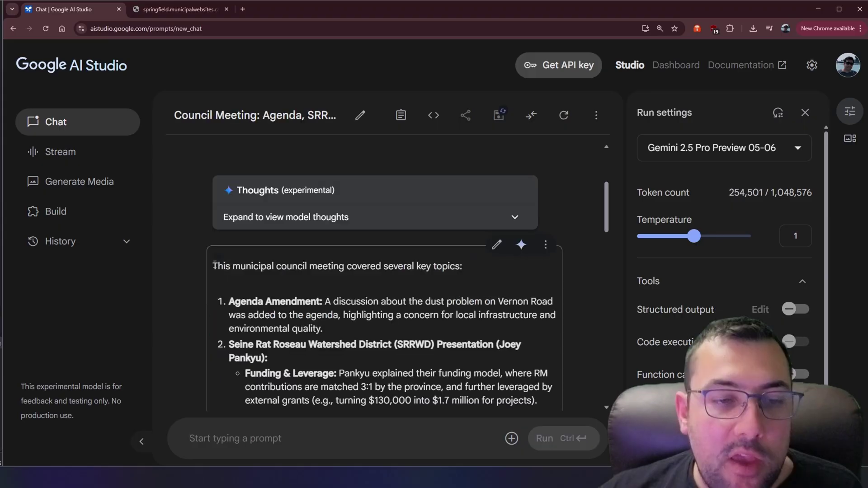
left_click_drag(259, 269, 559, 368)
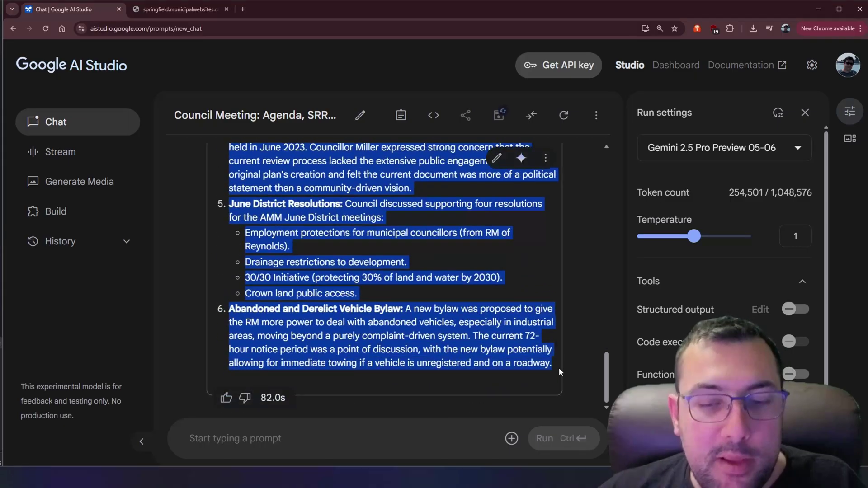
scroll(356, 297, "up", 1)
scroll(356, 297, "up", 15)
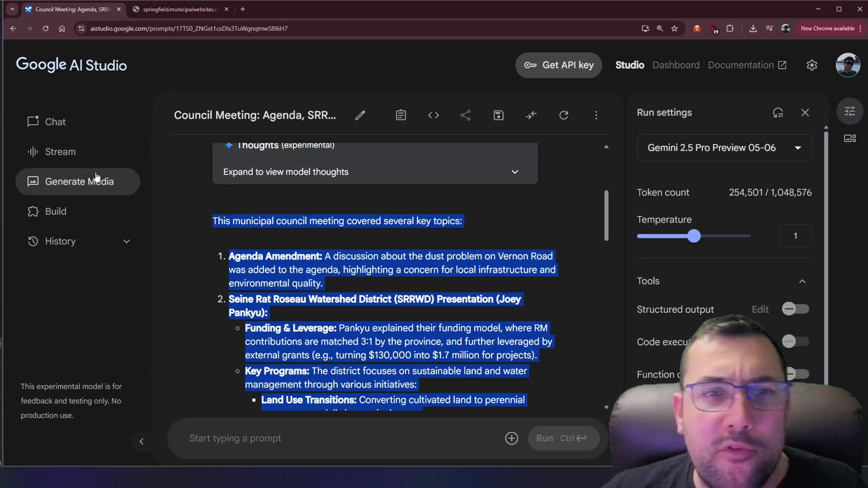
- In Stream, send the meeting summary with a request to read it word for word
left_click(61, 151)
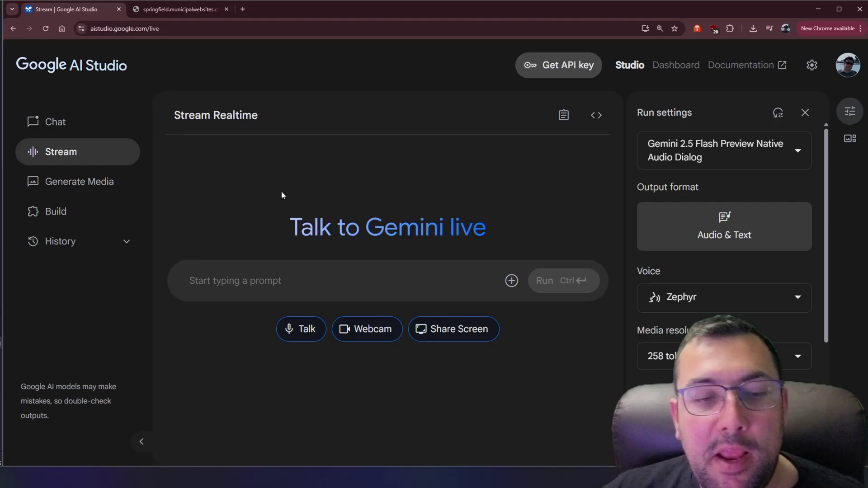
key("ctrl+v")
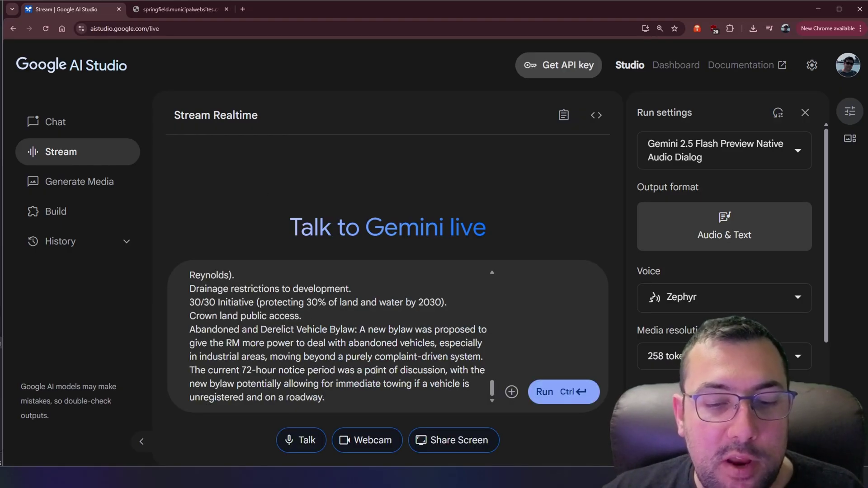
scroll(253, 283, "up", 10)
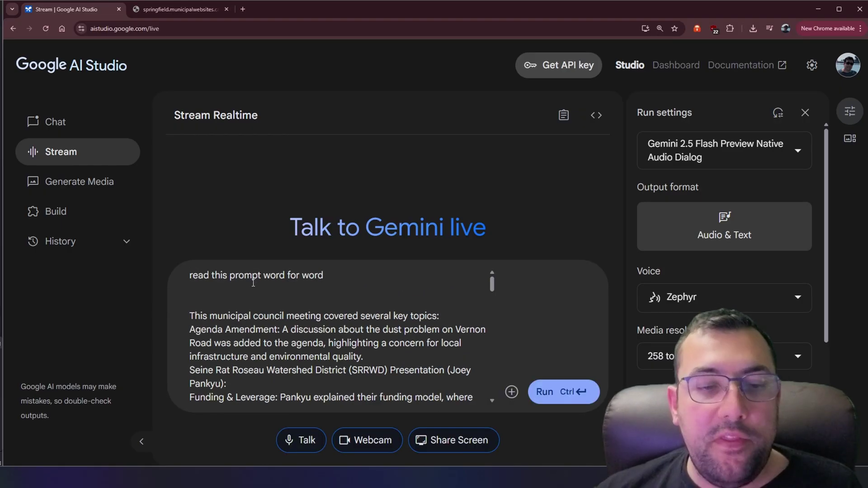
left_click(559, 392)
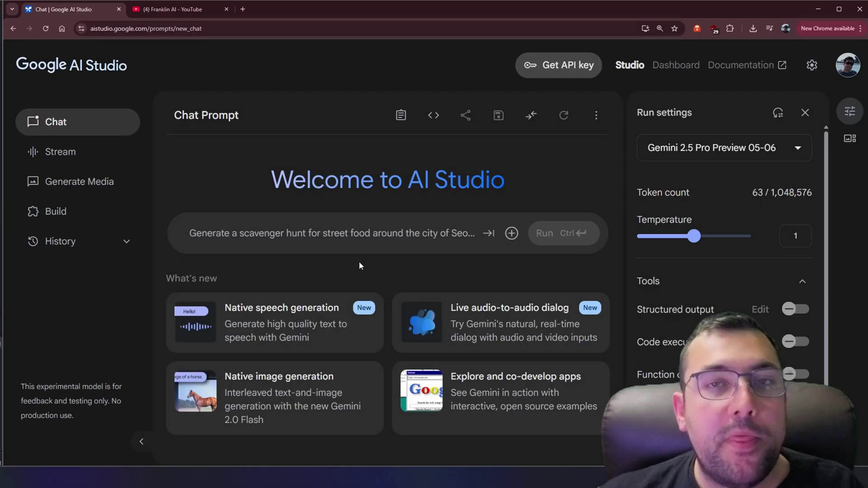
- Paste the prompt asking for 3 LinkedIn posts and 3 YouTube Shorts scripts from a transcript
type("Scan this transcript and find the gold: the ideas, phrases or moments that will get people to stop scrolling and react. Create 3 Linkedin posts built to spark conversation, plus 3 Youtube Shorts scripts that are high-energy, insight-packed and structured for virality (Hook -> Value -> CTA)")
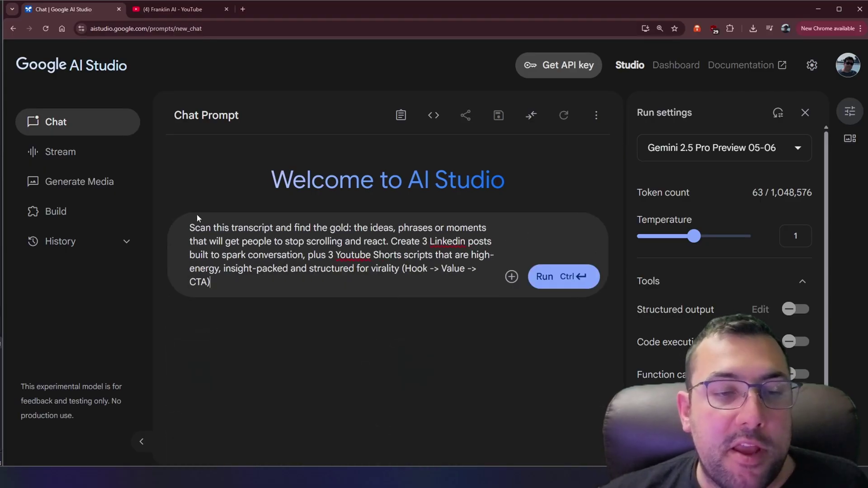
left_click_drag(195, 227, 300, 228)
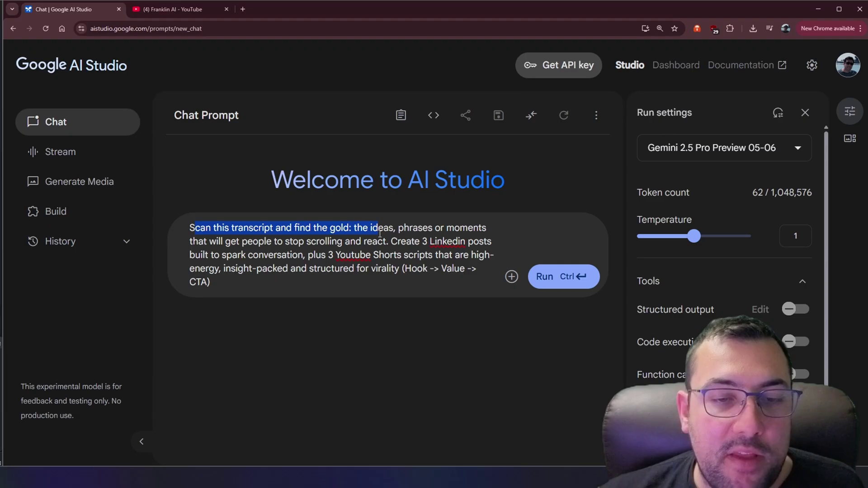
left_click_drag(379, 234, 245, 240)
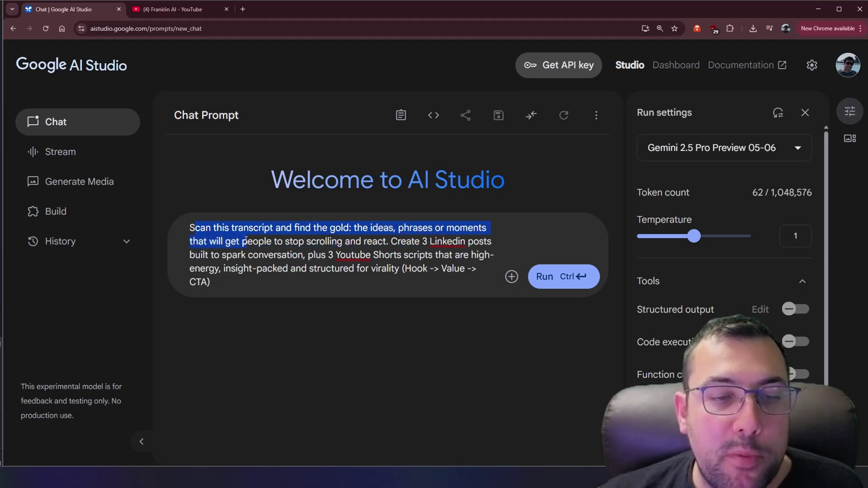
left_click_drag(307, 241, 370, 241)
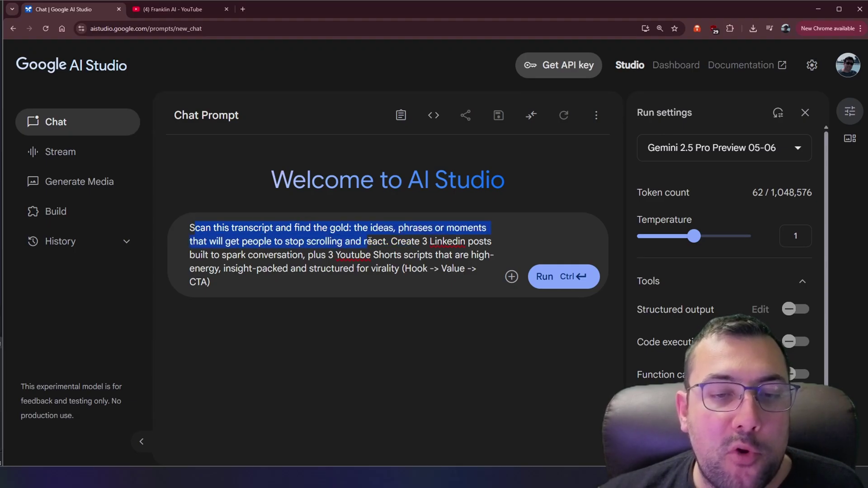
left_click_drag(467, 243, 219, 255)
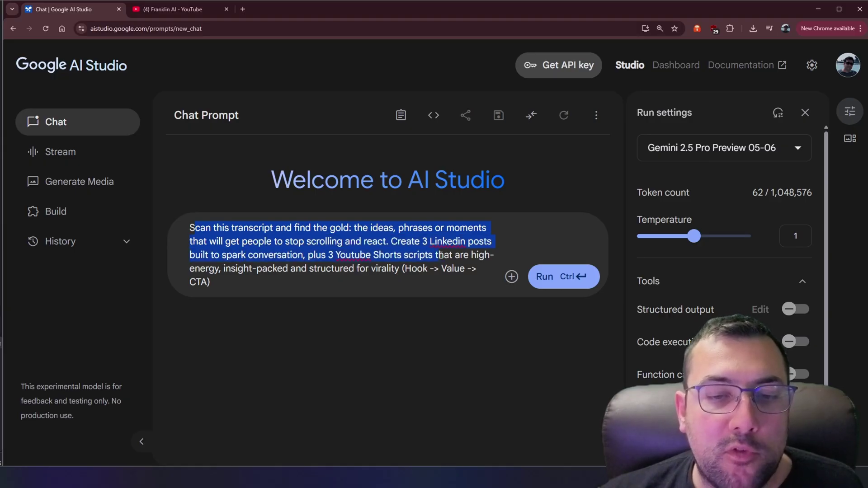
left_click_drag(441, 255, 238, 269)
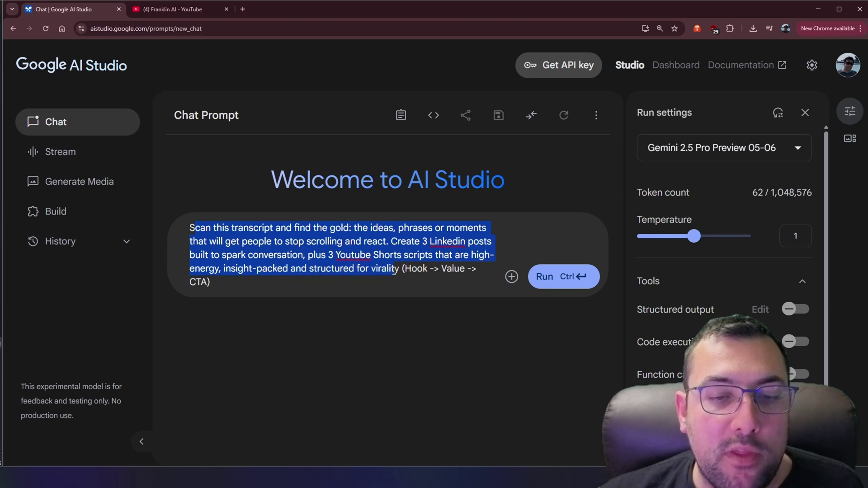
left_click_drag(398, 272, 434, 281)
left_click(435, 281)
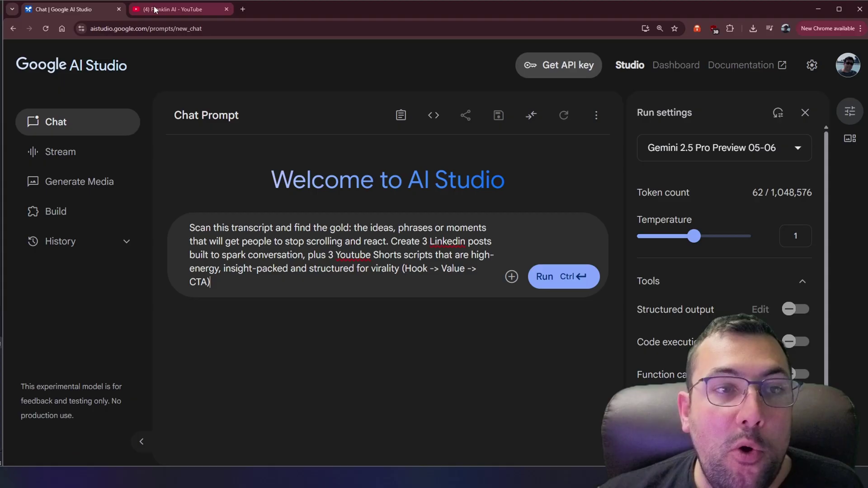
- Copy the Google Flow video's link from YouTube and go back to AI Studio
left_click(201, 5)
scroll(402, 244, "down", 2)
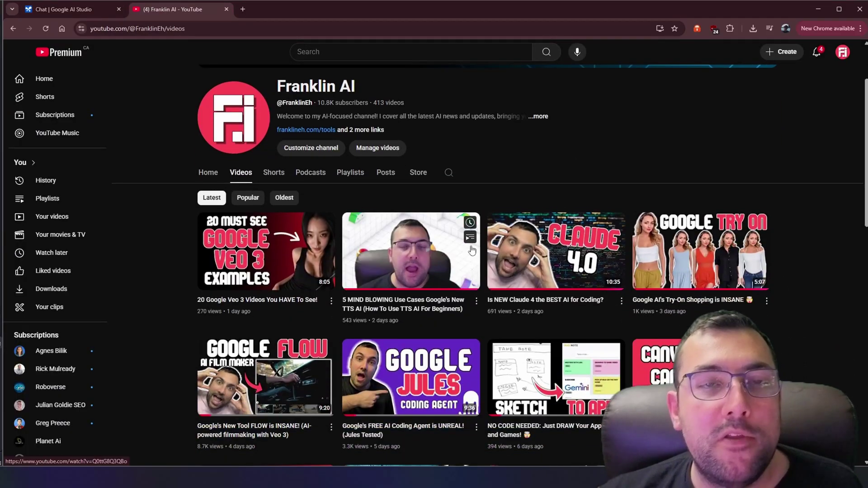
scroll(430, 324, "down", 2)
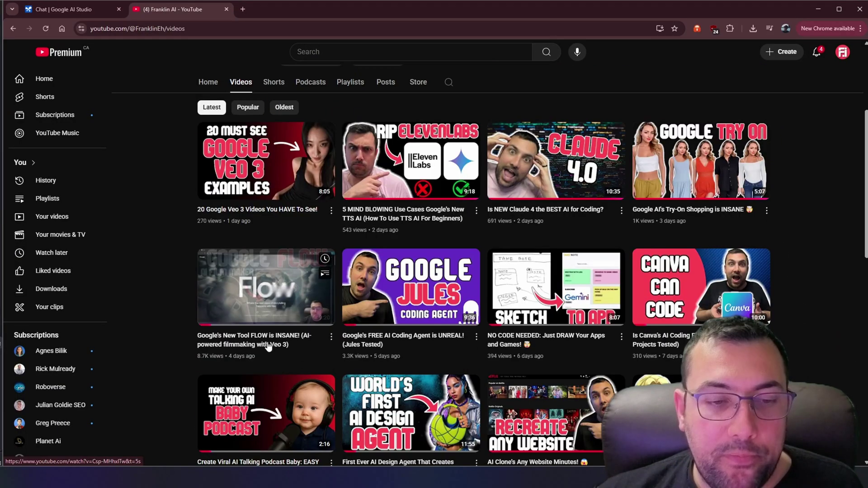
right_click(267, 344)
left_click(318, 407)
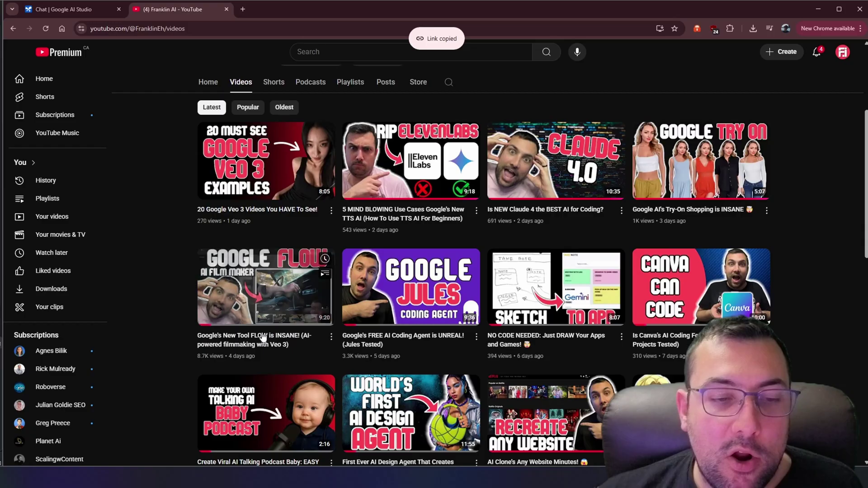
left_click(79, 3)
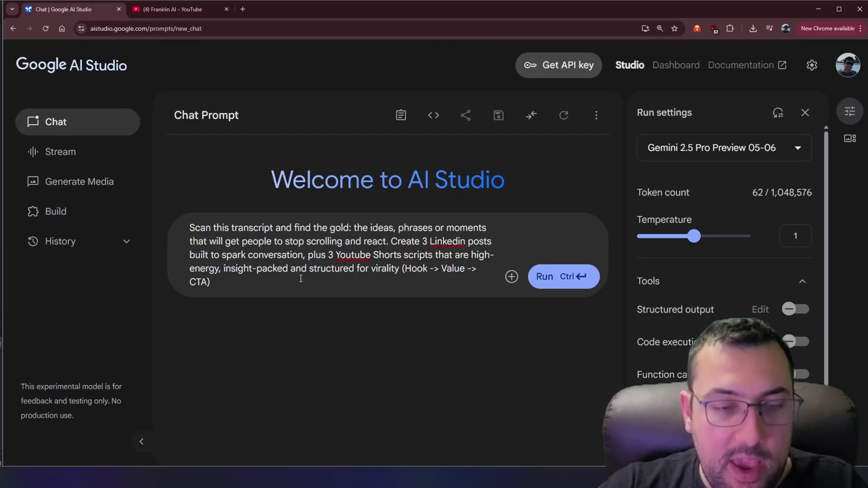
- Add 'Here is the link' with the Flow video URL to the prompt and run it
key("Return")
key("Return")
type("Here is the link")
key("ctrl+v")
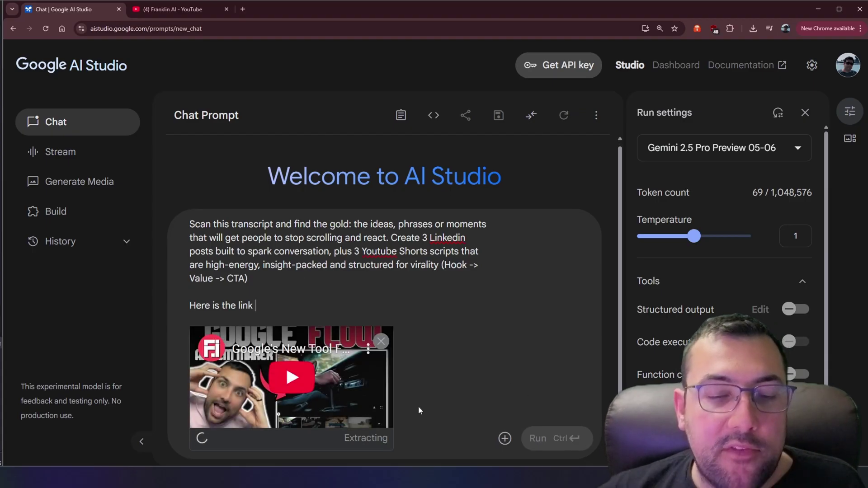
left_click(556, 442)
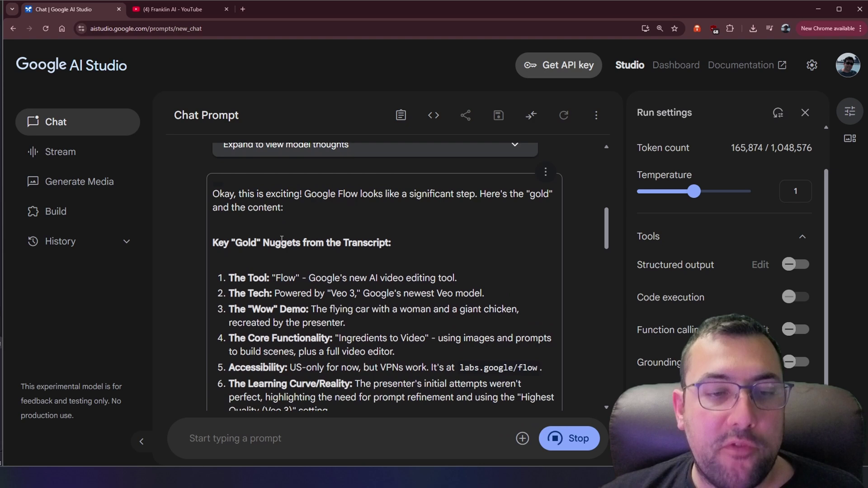
- Point out the key nuggets section at the top of Gemini's reply
scroll(239, 214, "up", 1)
left_click_drag(221, 188, 340, 221)
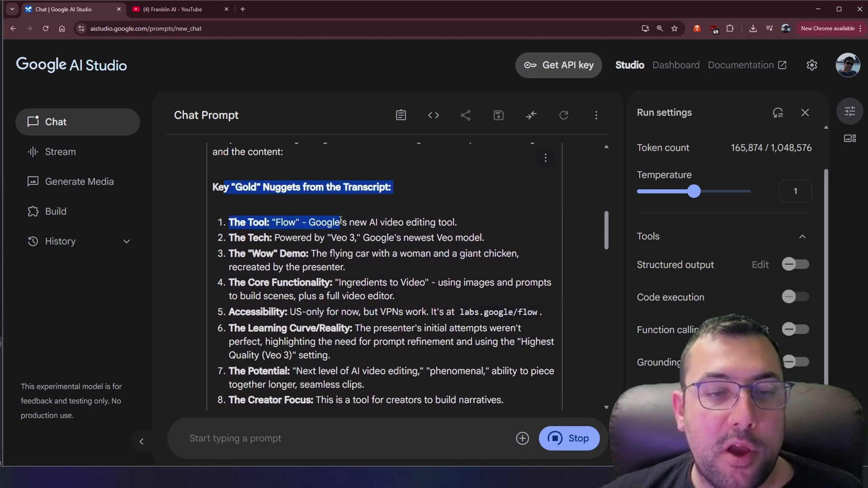
left_click(340, 221)
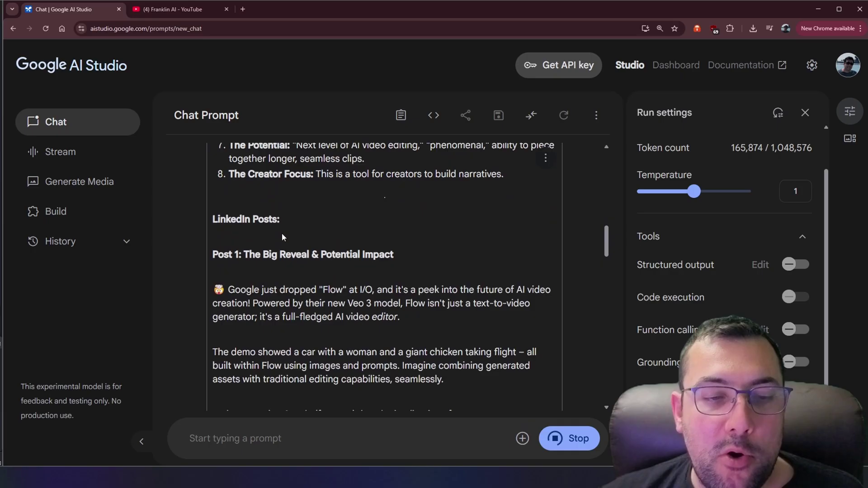
left_click_drag(225, 244, 364, 321)
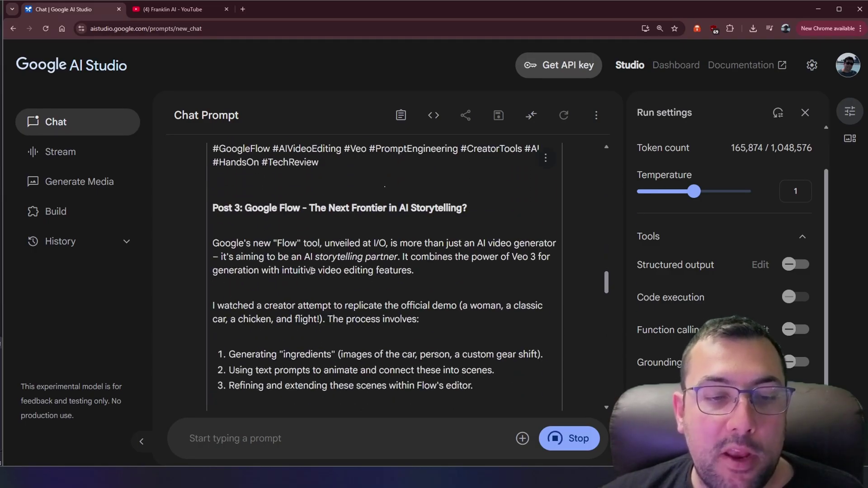
- Review Short 1's script, highlighting its opening hook and call-to-action line
scroll(291, 251, "down", 10)
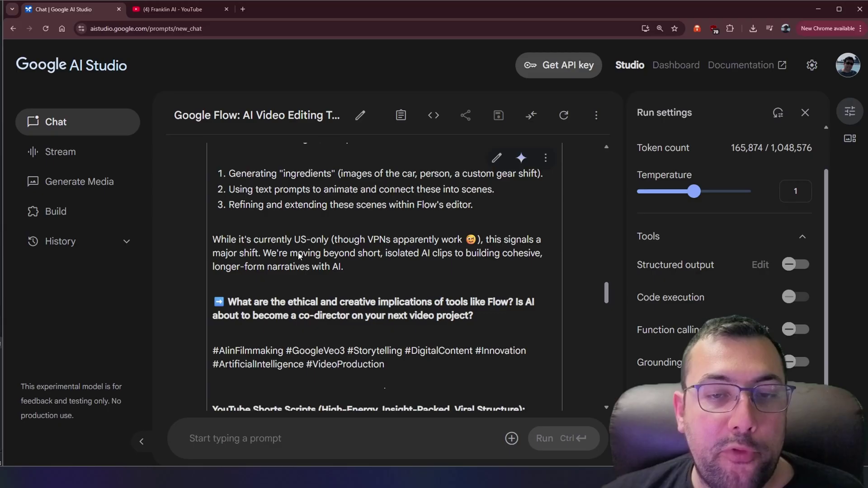
scroll(298, 255, "down", 1)
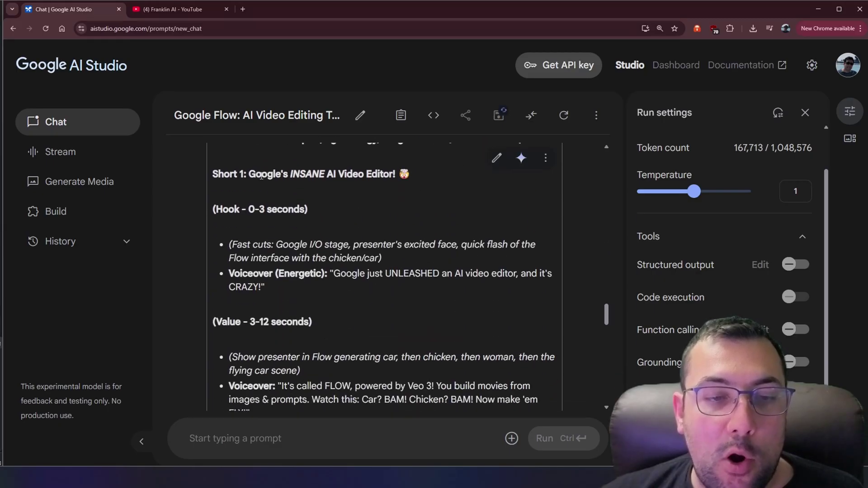
left_click_drag(230, 244, 332, 275)
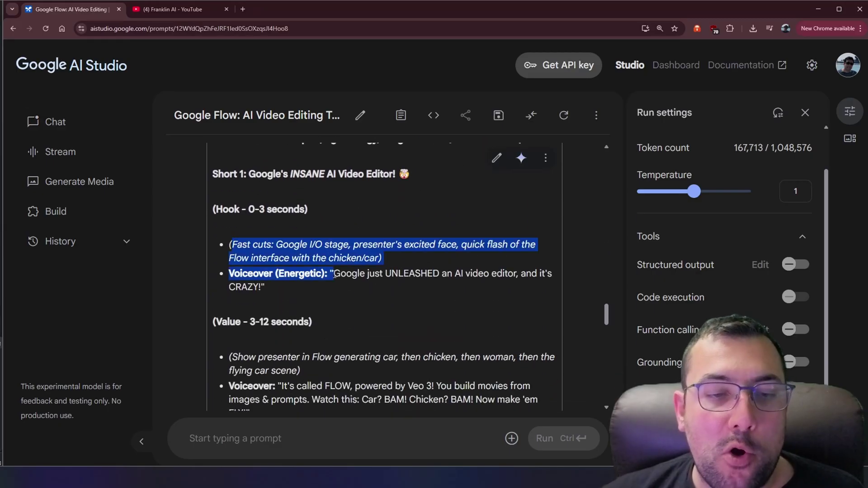
left_click(333, 275)
scroll(329, 275, "down", 3)
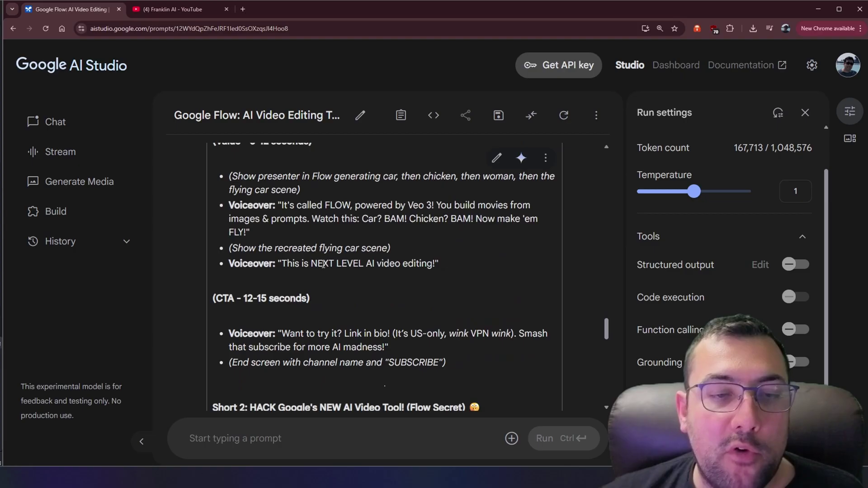
scroll(289, 280, "down", 3)
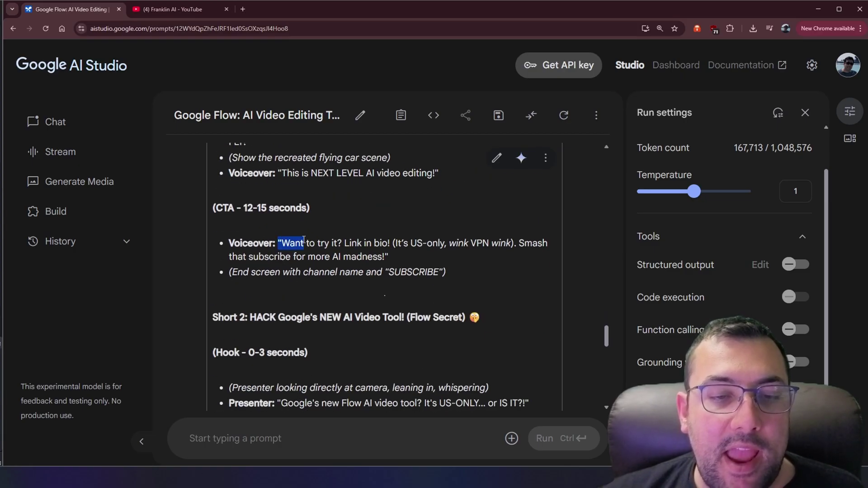
left_click(387, 241)
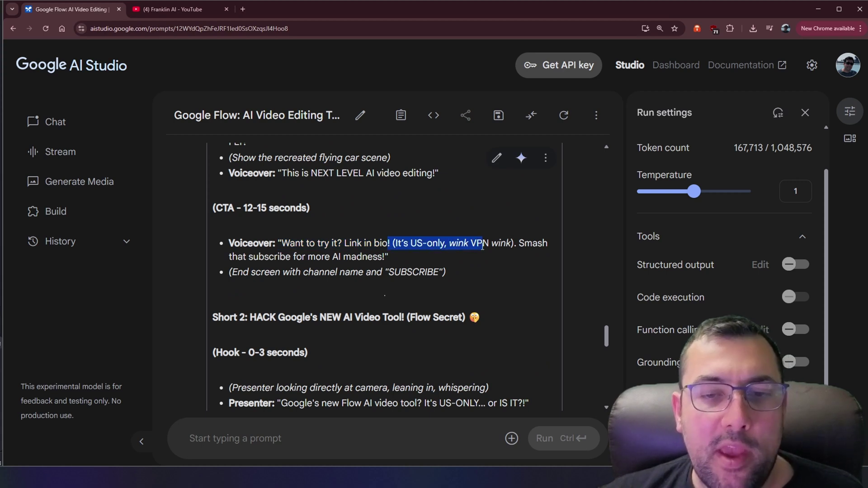
left_click(516, 242)
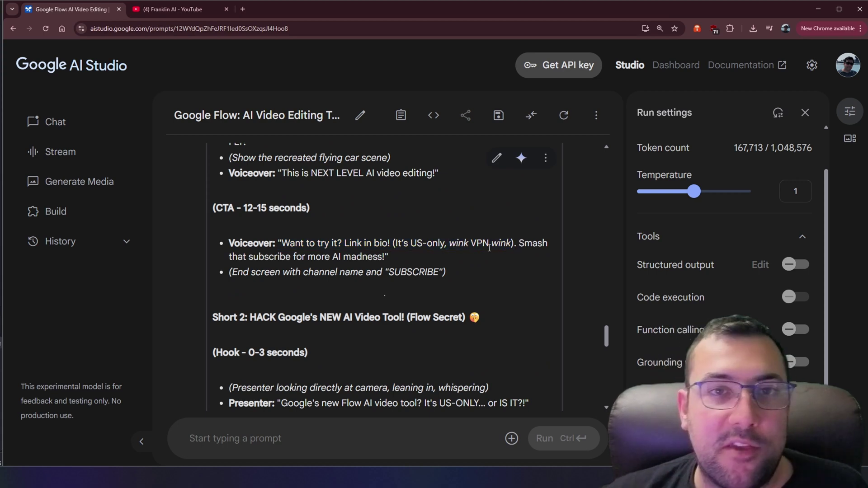
- Go over Short 2's script and continue to the end of the response
scroll(284, 246, "down", 2)
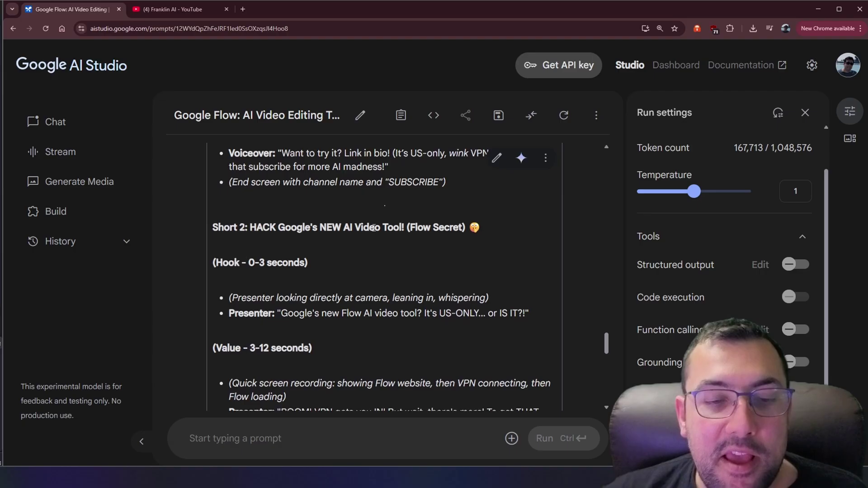
scroll(250, 233, "down", 1)
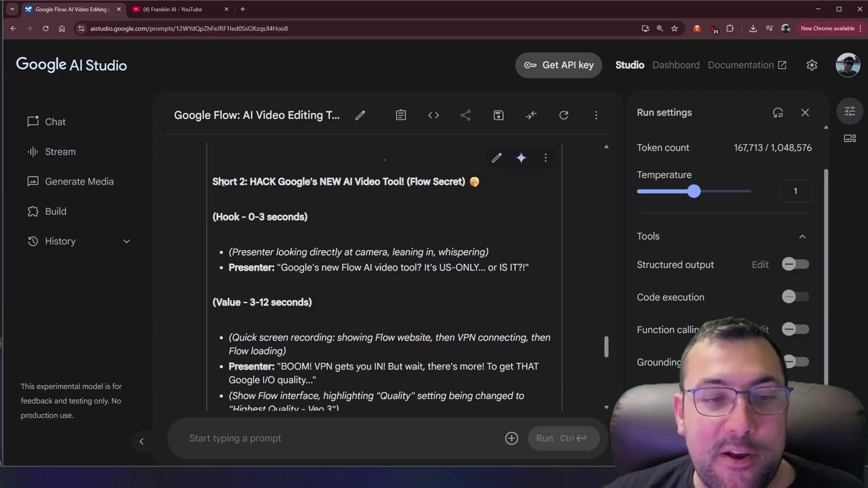
left_click_drag(213, 181, 386, 271)
left_click(386, 273)
scroll(386, 275, "down", 7)
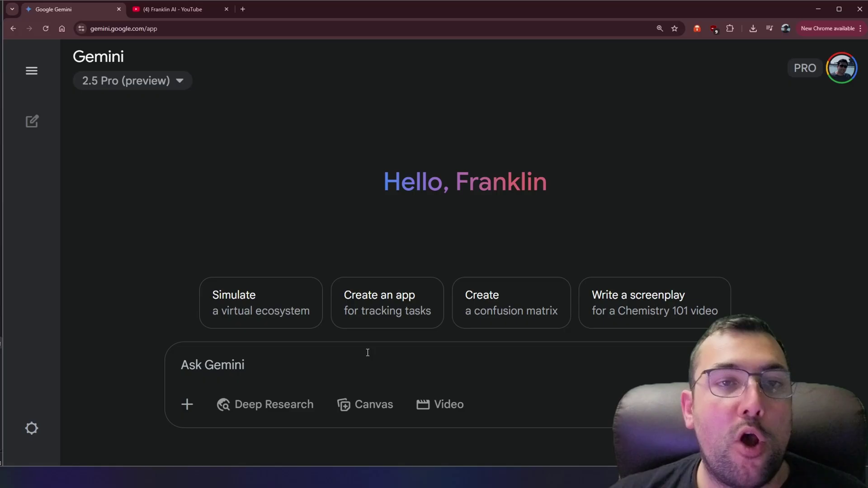
- With Canvas on, send the request for a colour-coded world map of internet usage per country
left_click(367, 403)
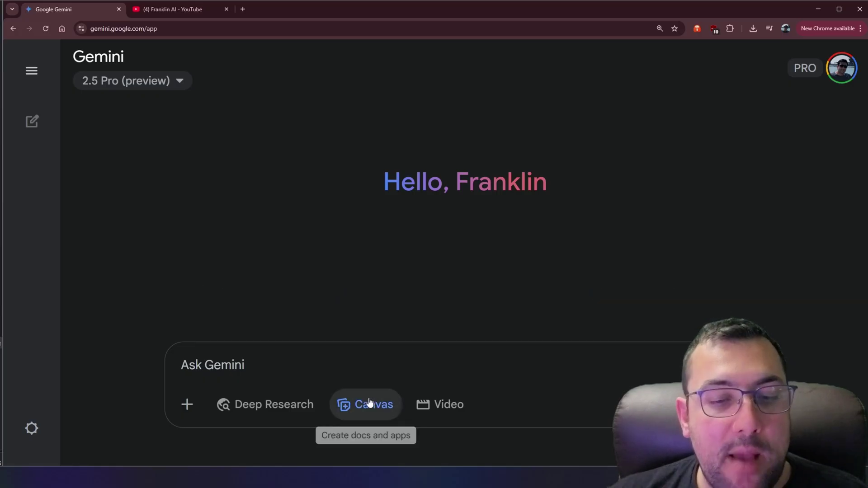
left_click(317, 371)
type("can you create a world map that shows the average internet usage for each country? I like it to be color coded so it is visual")
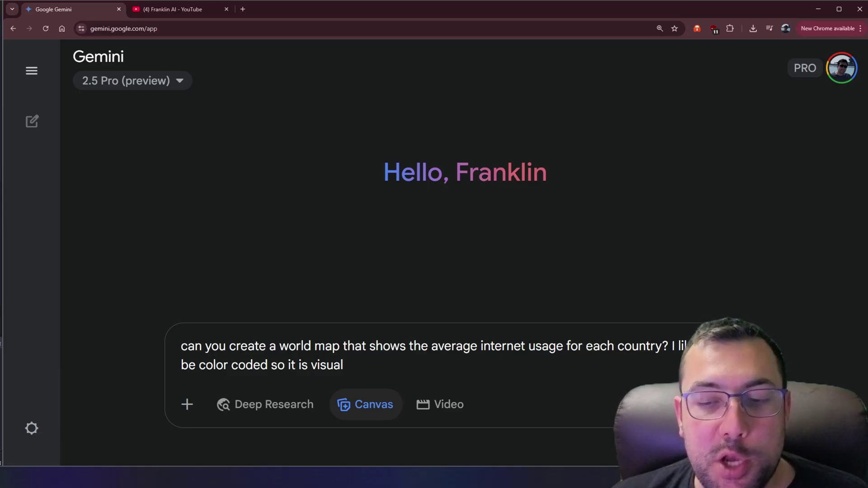
key("Return")
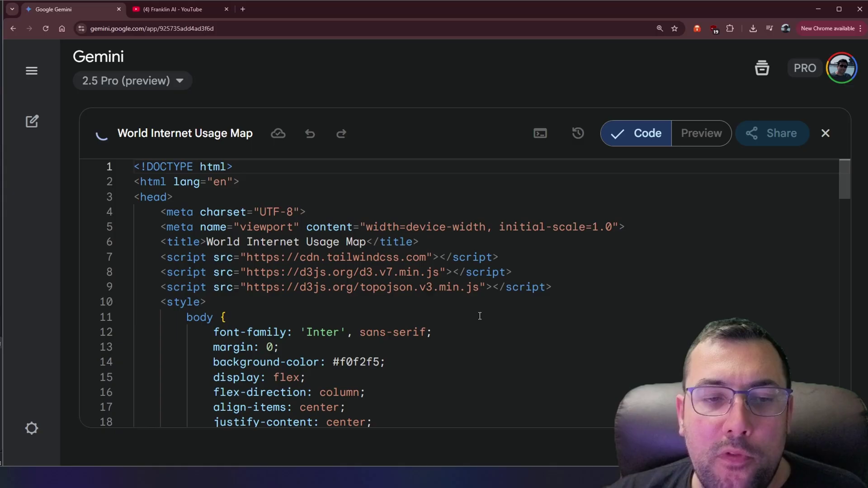
- Scroll through the map's HTML code, highlighting the countryNameMap ISO country-code entries
scroll(567, 281, "down", 8)
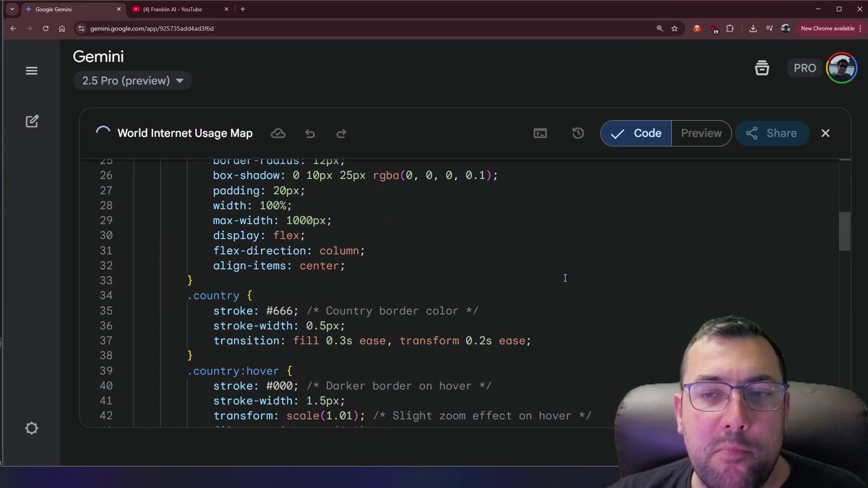
scroll(565, 280, "up", 8)
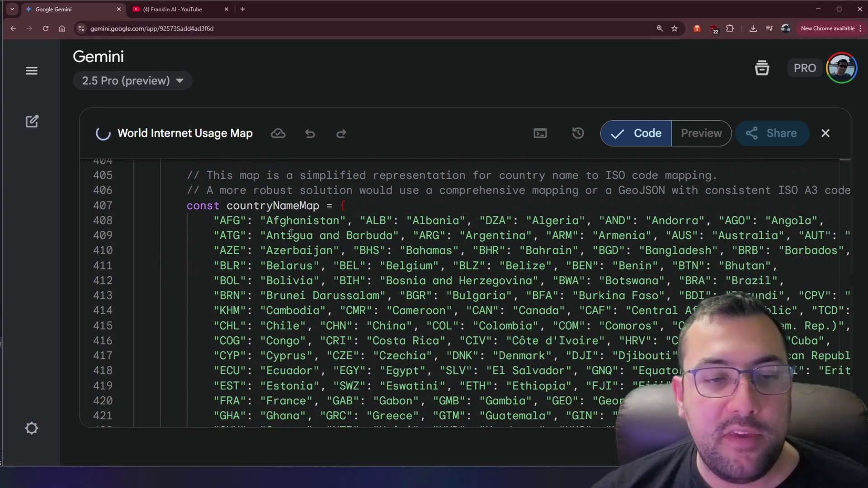
left_click_drag(241, 221, 342, 299)
scroll(412, 305, "down", 8)
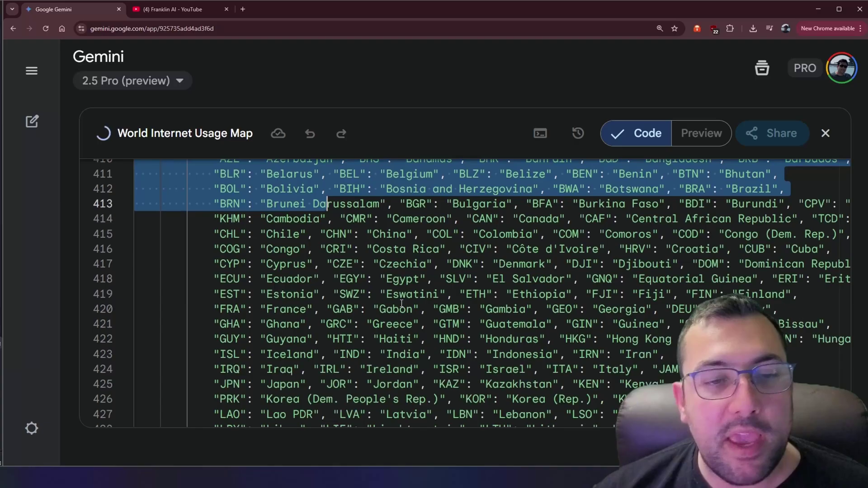
scroll(411, 302, "down", 7)
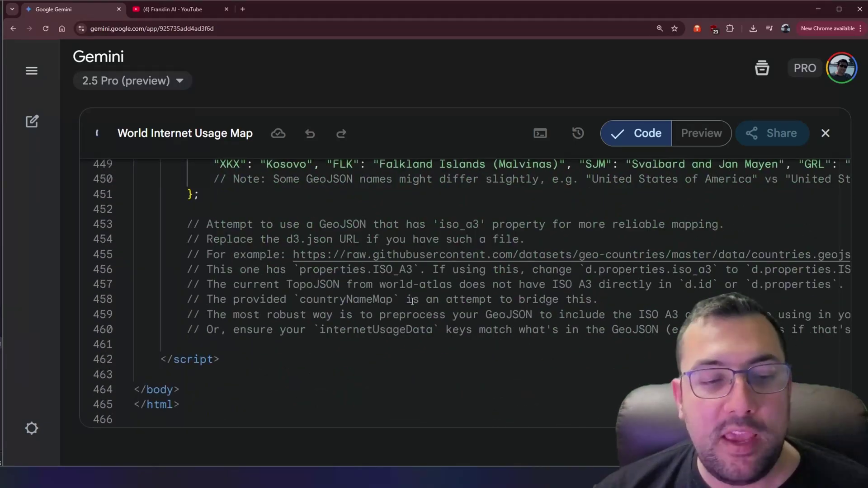
left_click(694, 139)
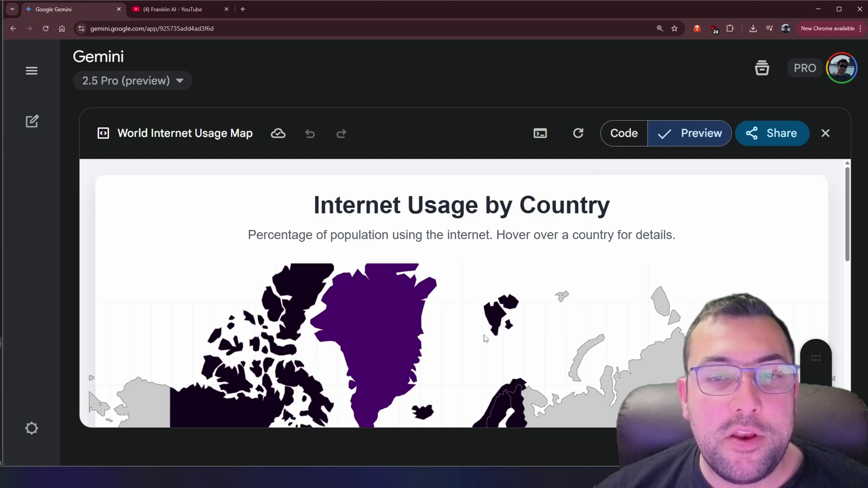
key("ctrl+0")
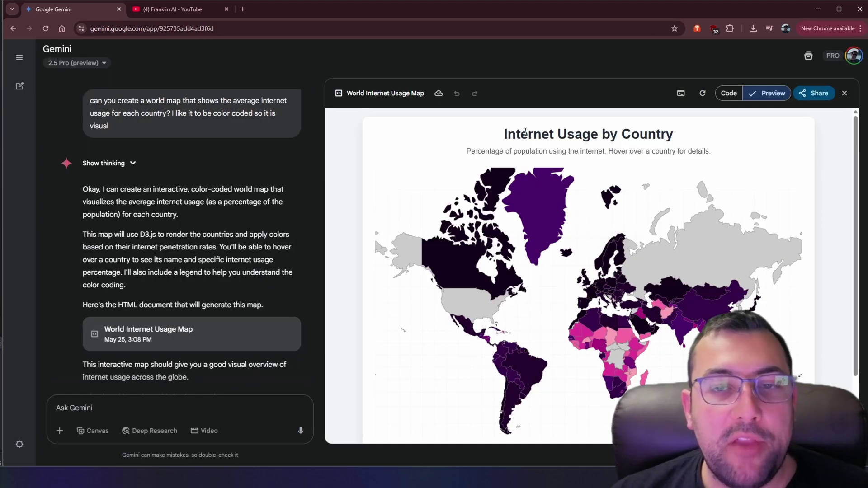
mouse_move(544, 184)
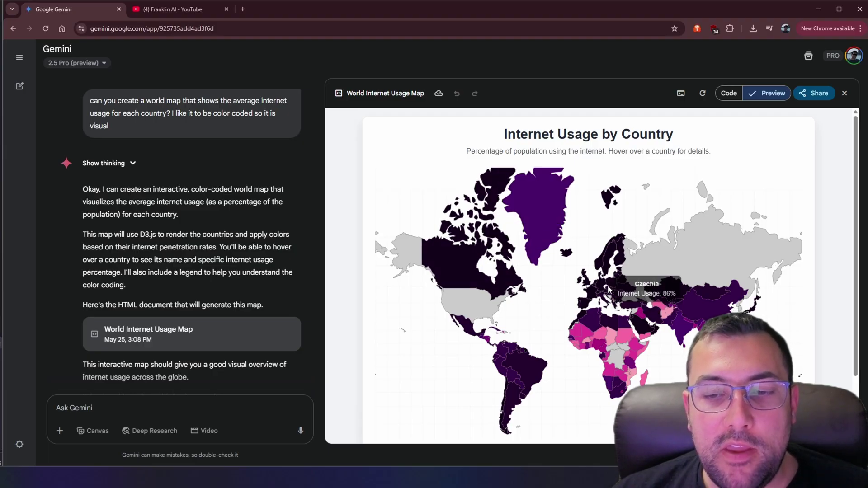
mouse_move(617, 253)
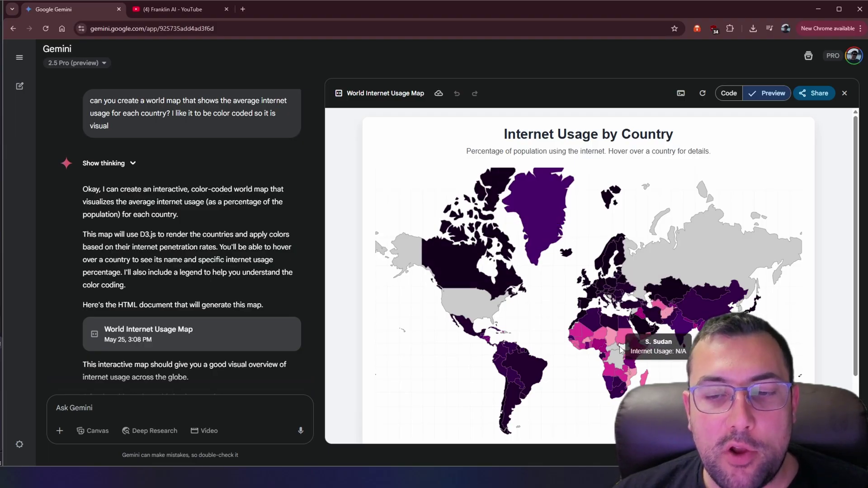
mouse_move(606, 360)
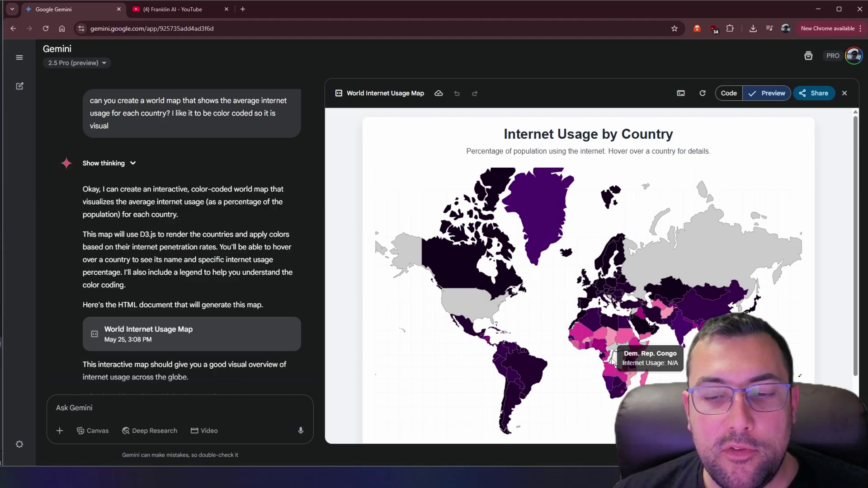
mouse_move(701, 271)
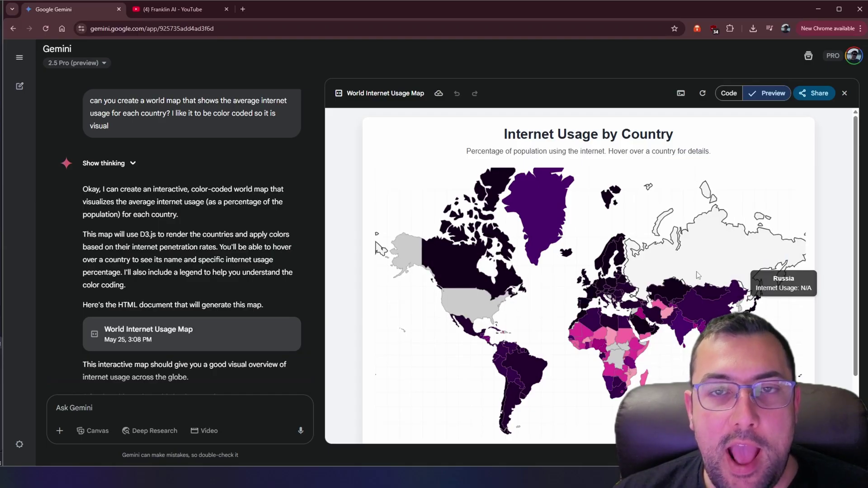
mouse_move(488, 311)
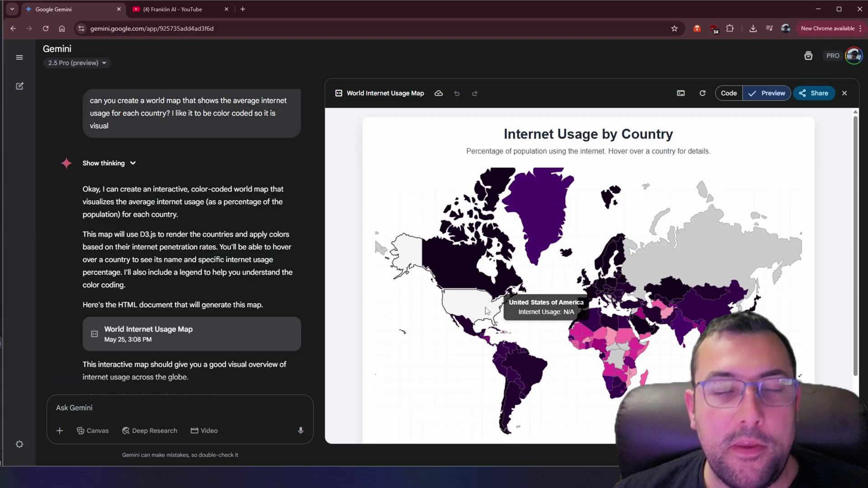
- Read the USA/Russia no-data explanation, highlighting the 95.7 and 92.4 usage values
scroll(267, 280, "down", 5)
scroll(267, 284, "down", 15)
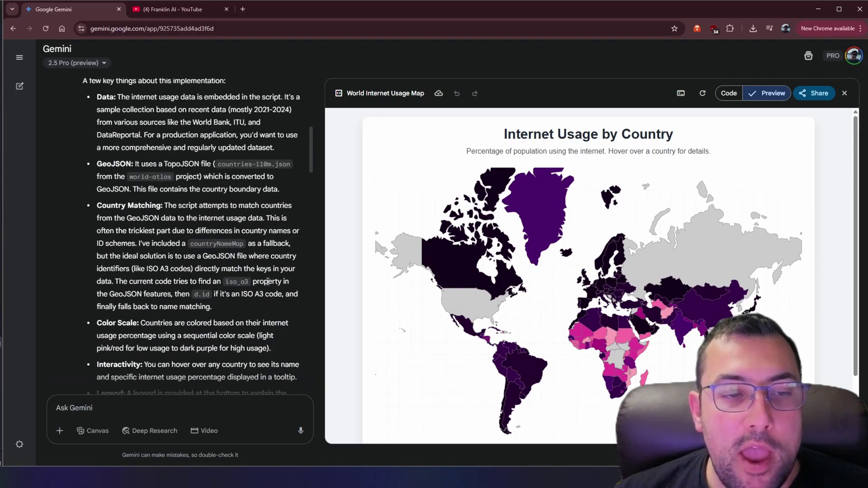
scroll(266, 287, "down", 4)
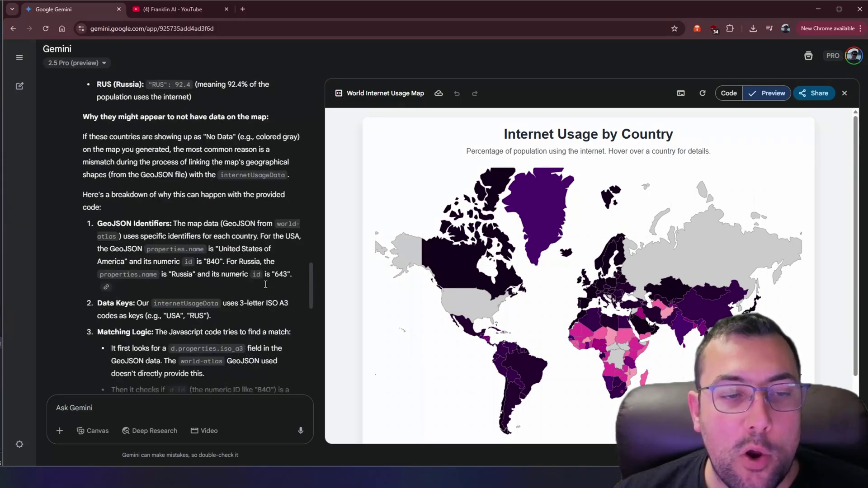
scroll(265, 285, "up", 3)
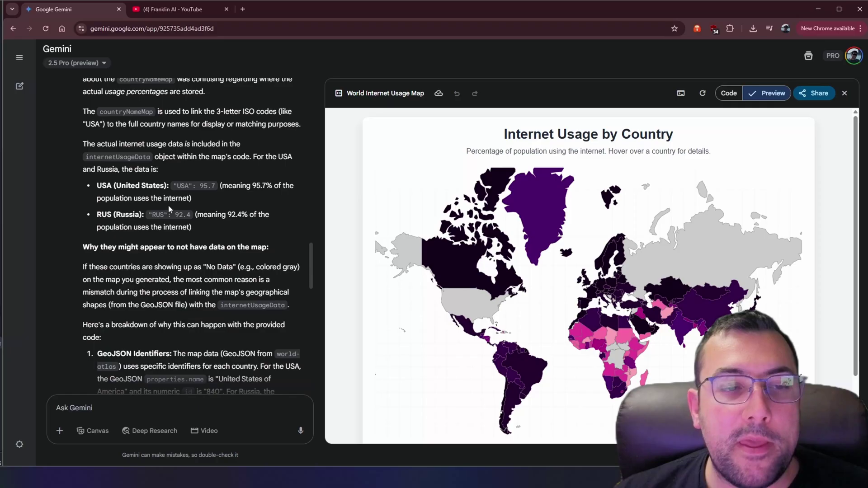
left_click_drag(180, 186, 216, 185)
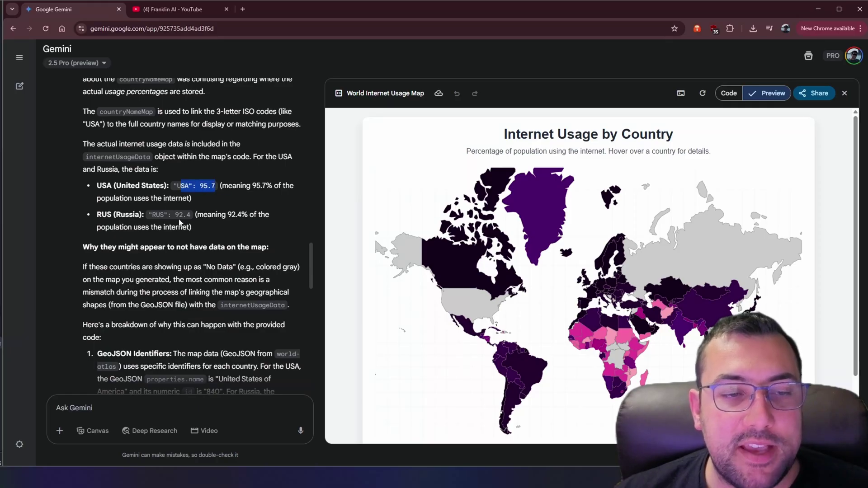
left_click_drag(187, 215, 196, 215)
left_click(194, 215)
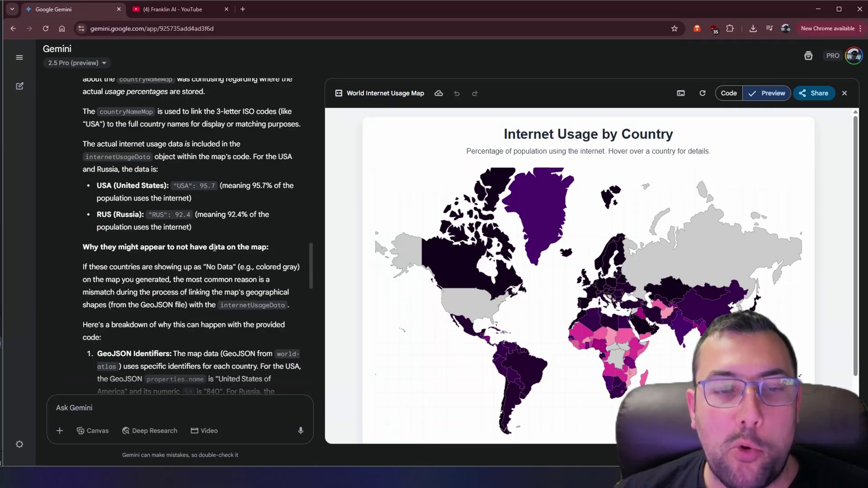
scroll(236, 253, "down", 6)
scroll(236, 253, "down", 1)
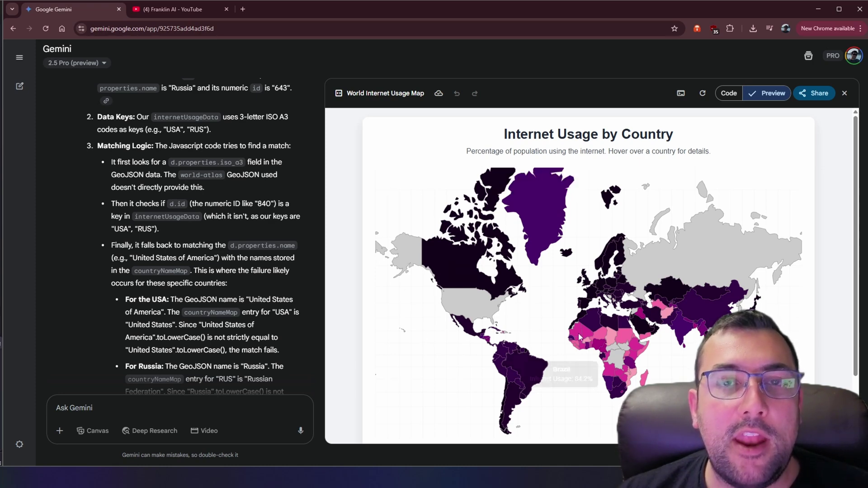
mouse_move(409, 262)
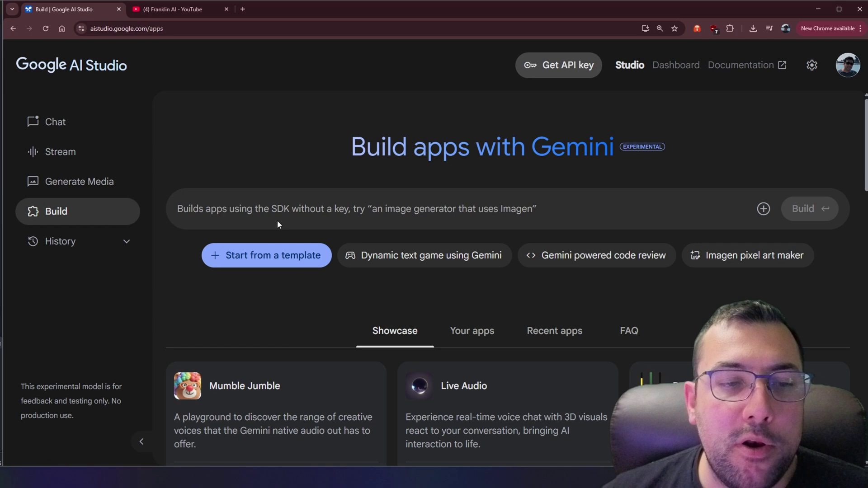
- Open the Gemini Text Adventure app from Your apps and start a Fantasy adventure
scroll(447, 270, "down", 4)
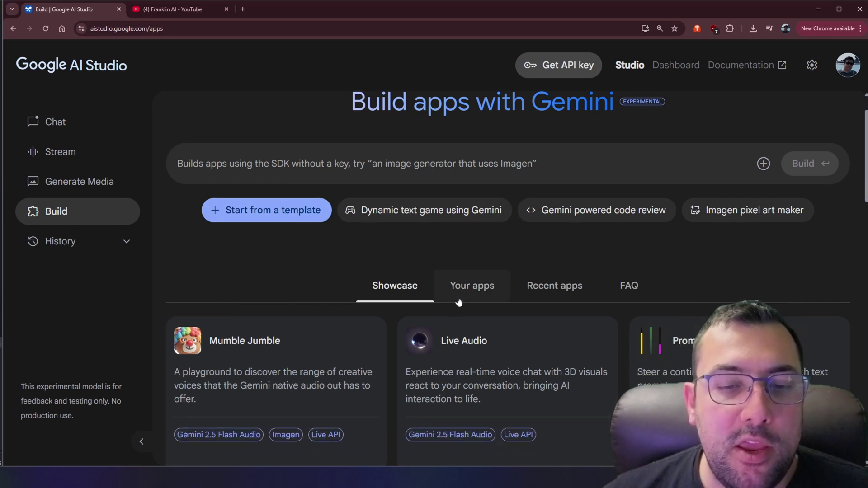
scroll(511, 323, "up", 4)
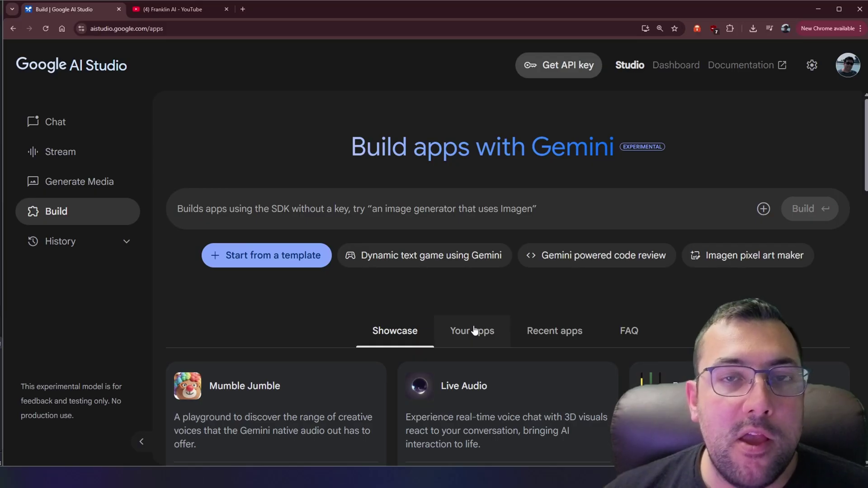
left_click(472, 331)
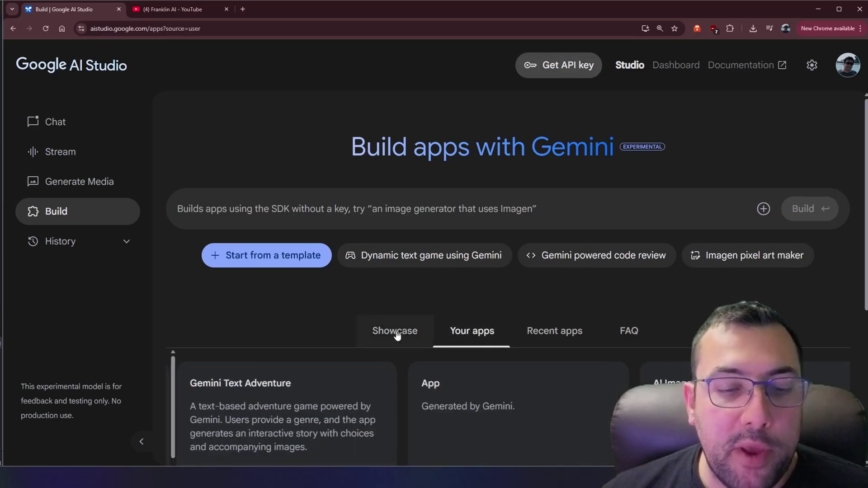
left_click(294, 393)
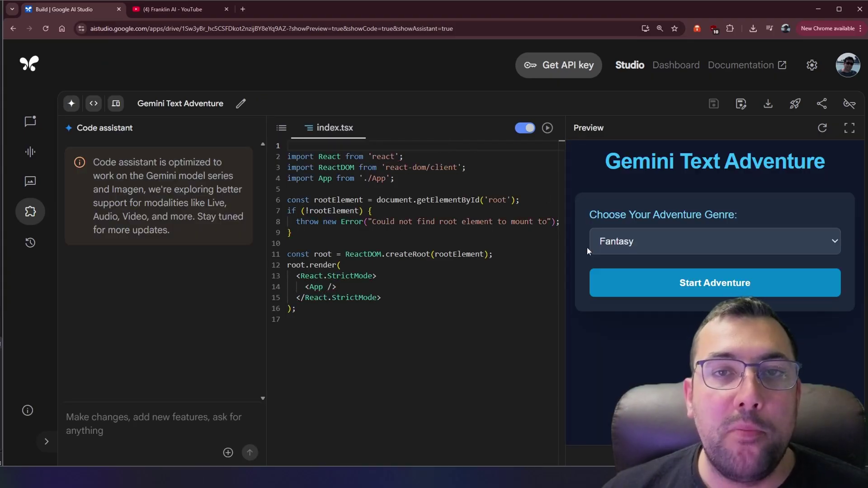
left_click(647, 231)
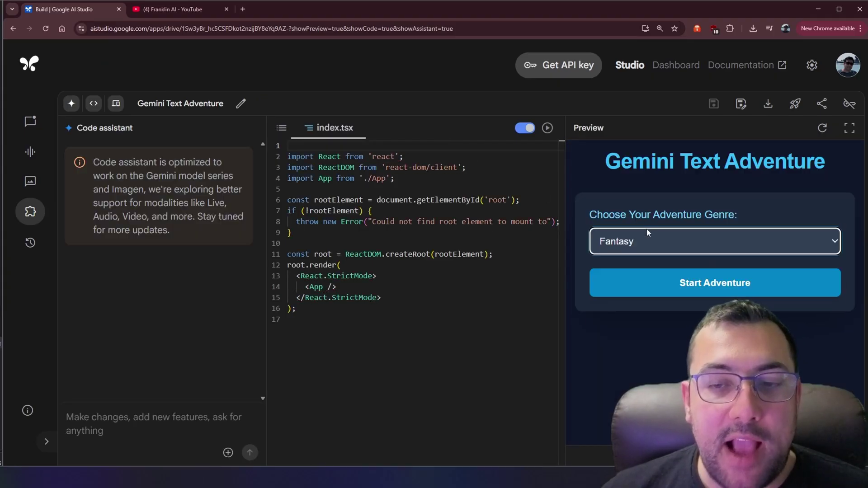
left_click(662, 281)
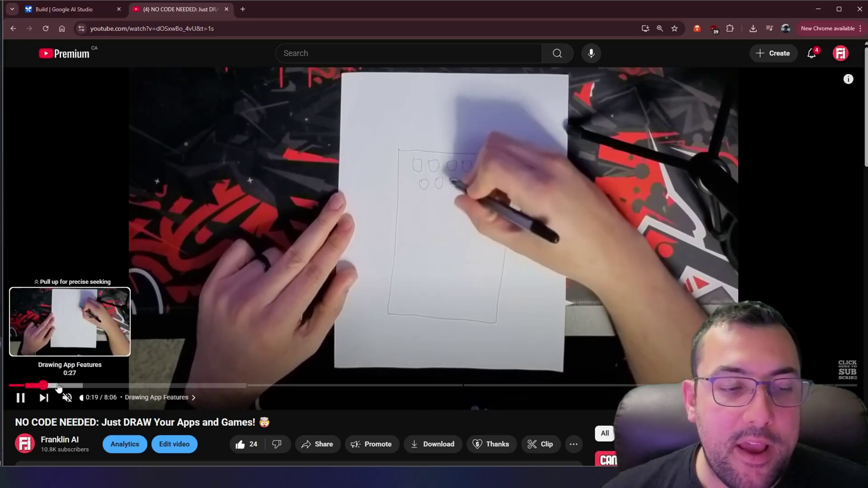
- Seek the YouTube video to about 1:57, where the finished Gemini doodle app is demonstrated
left_click(80, 385)
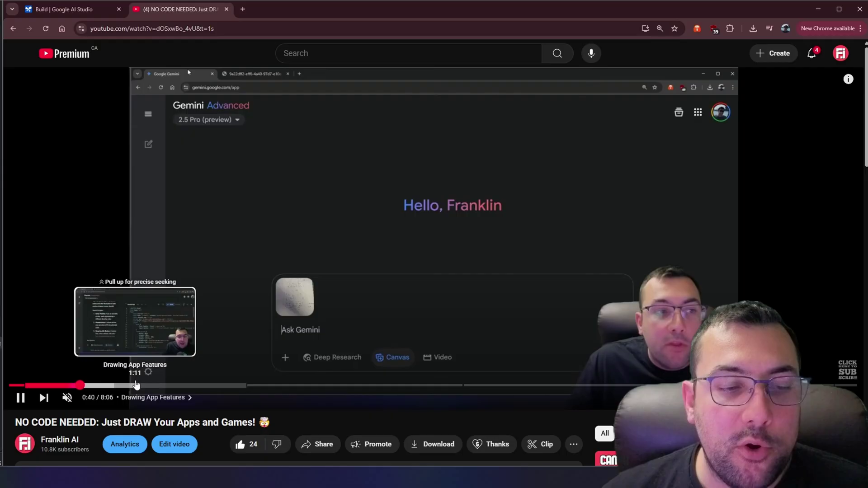
left_click(136, 385)
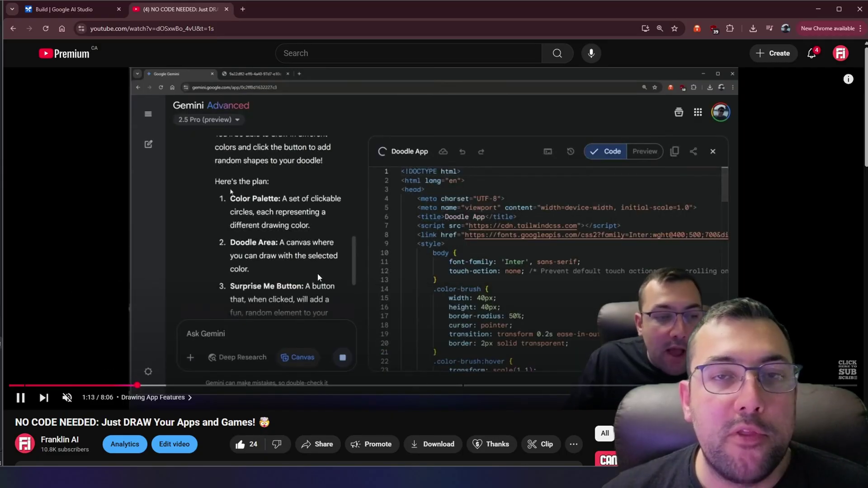
left_click(51, 385)
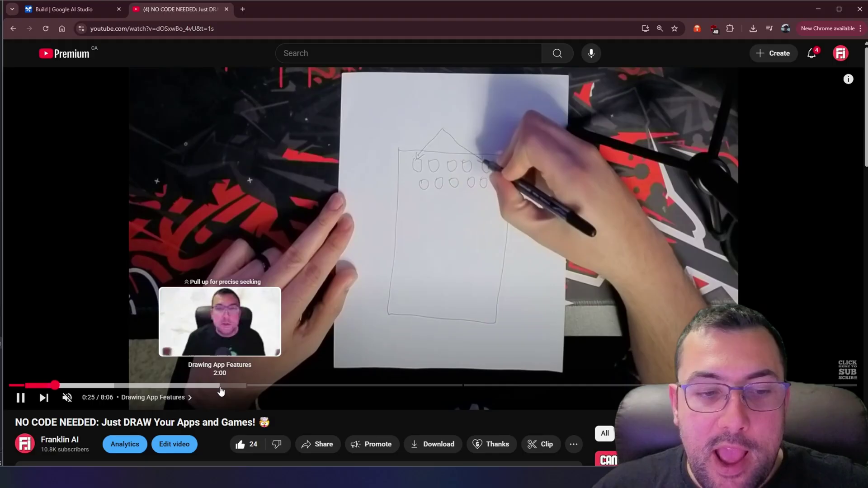
left_click(212, 386)
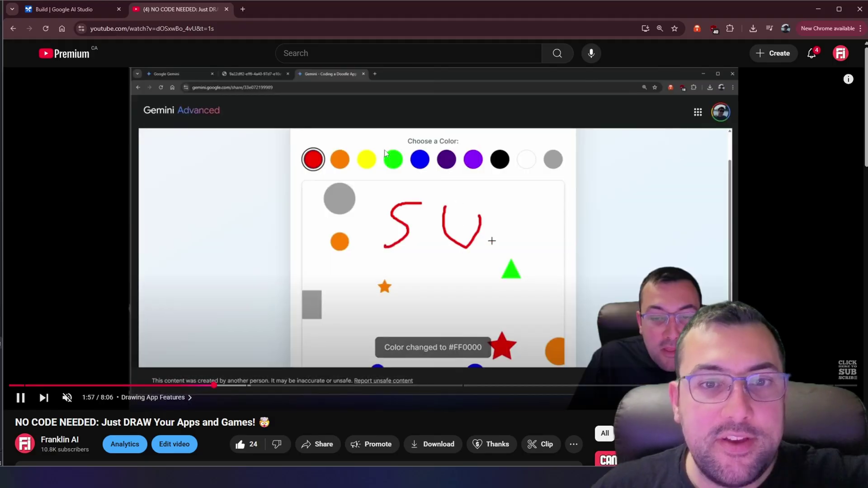